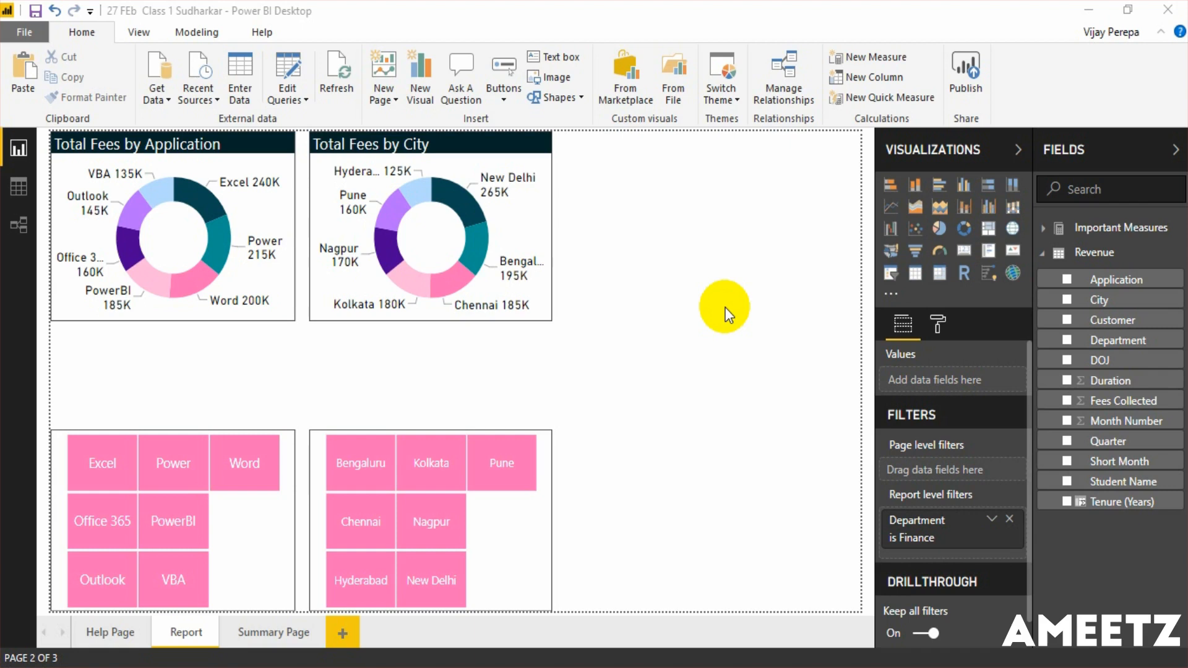
# Test both slicers by filtering the report to Bengaluru, clearing it, and filtering to Word and clearing that too
pyautogui.click(726, 313)
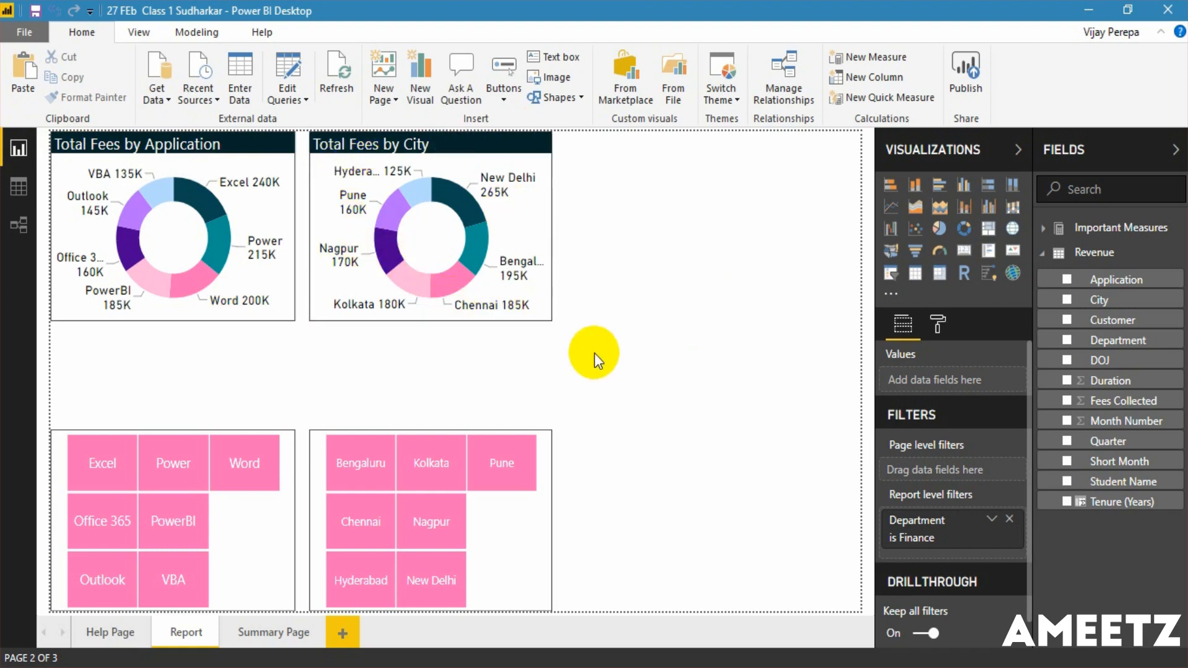
pyautogui.click(247, 564)
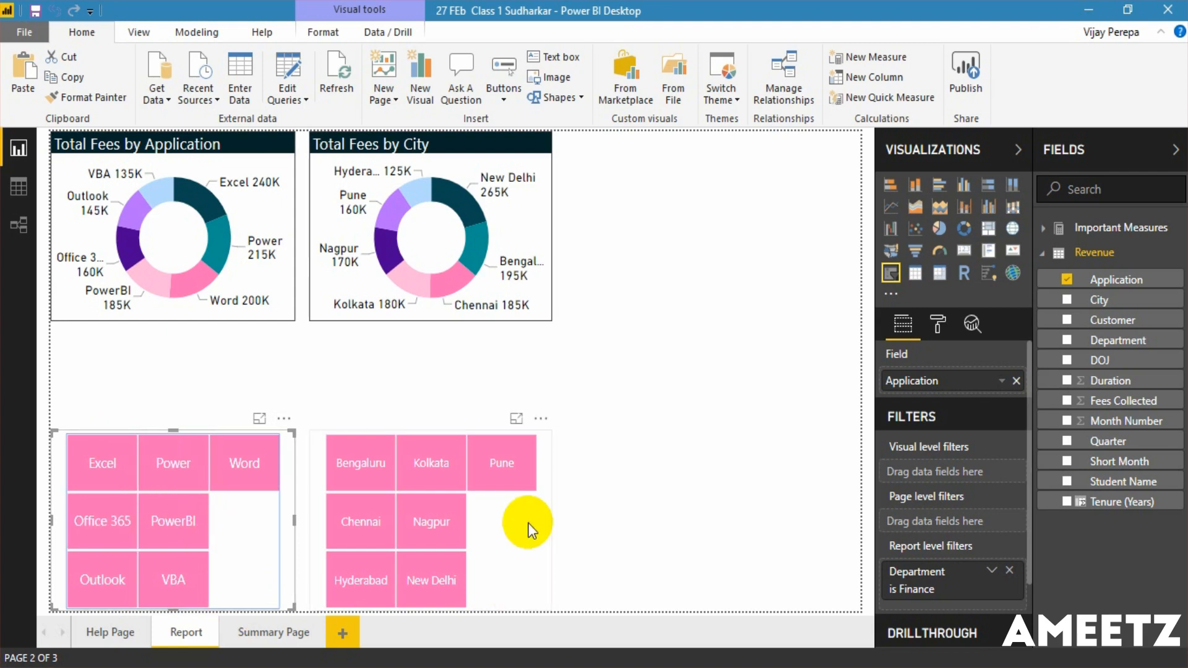
pyautogui.click(604, 513)
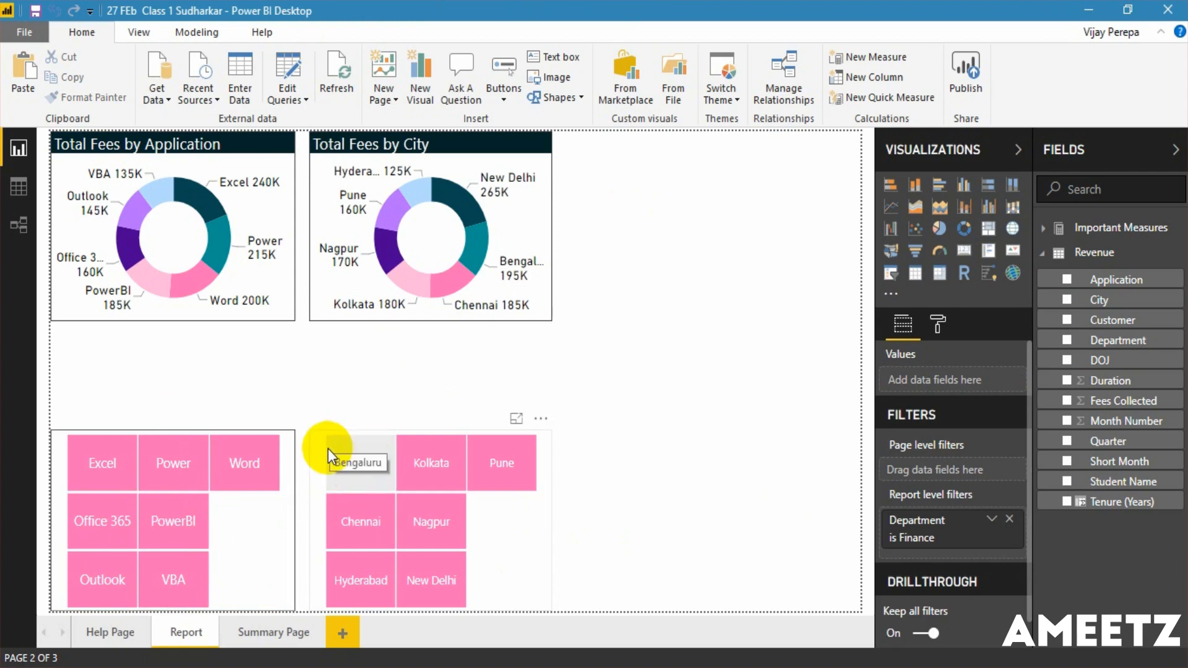
pyautogui.click(360, 473)
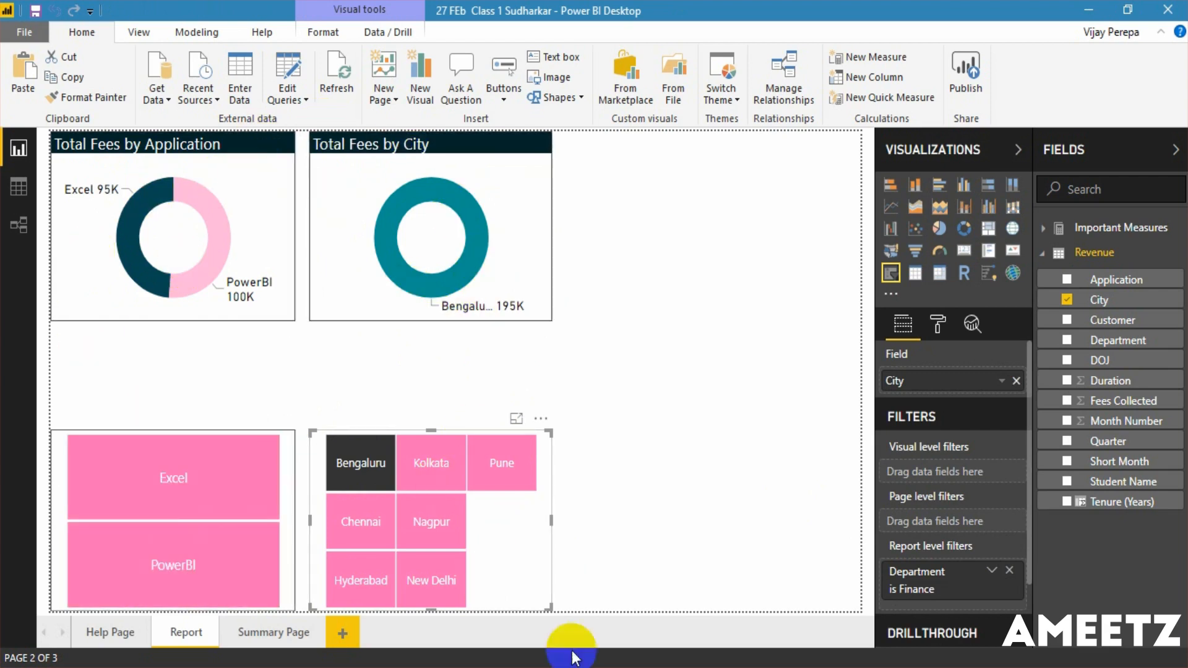
pyautogui.click(386, 489)
pyautogui.click(233, 464)
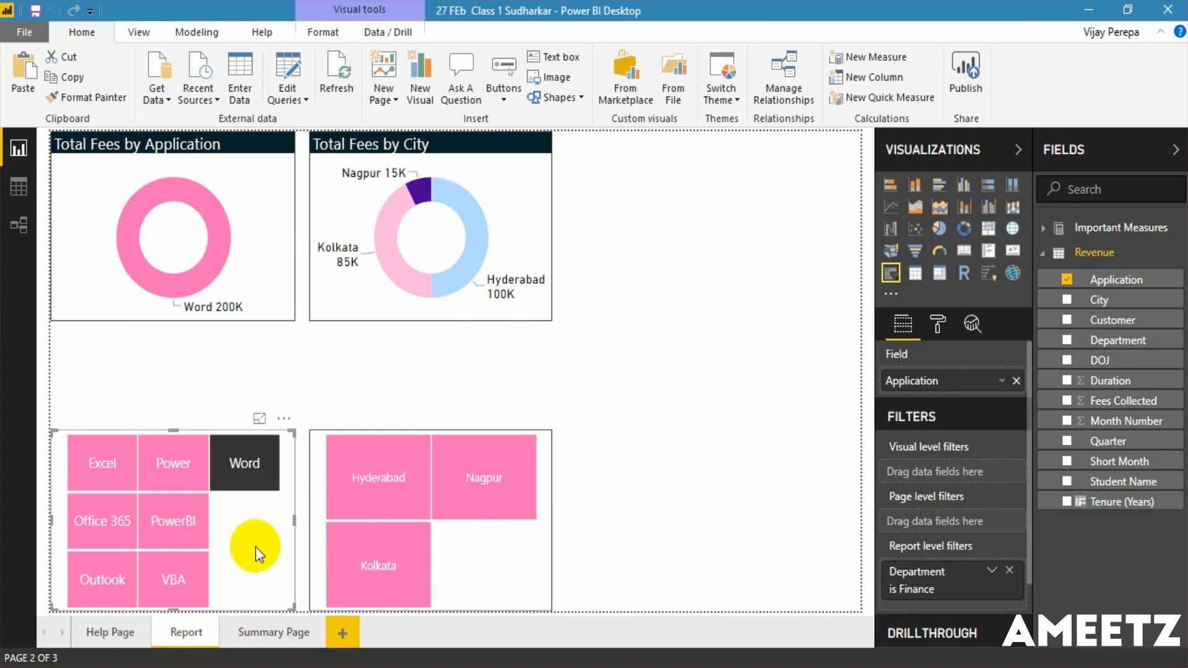
pyautogui.click(253, 461)
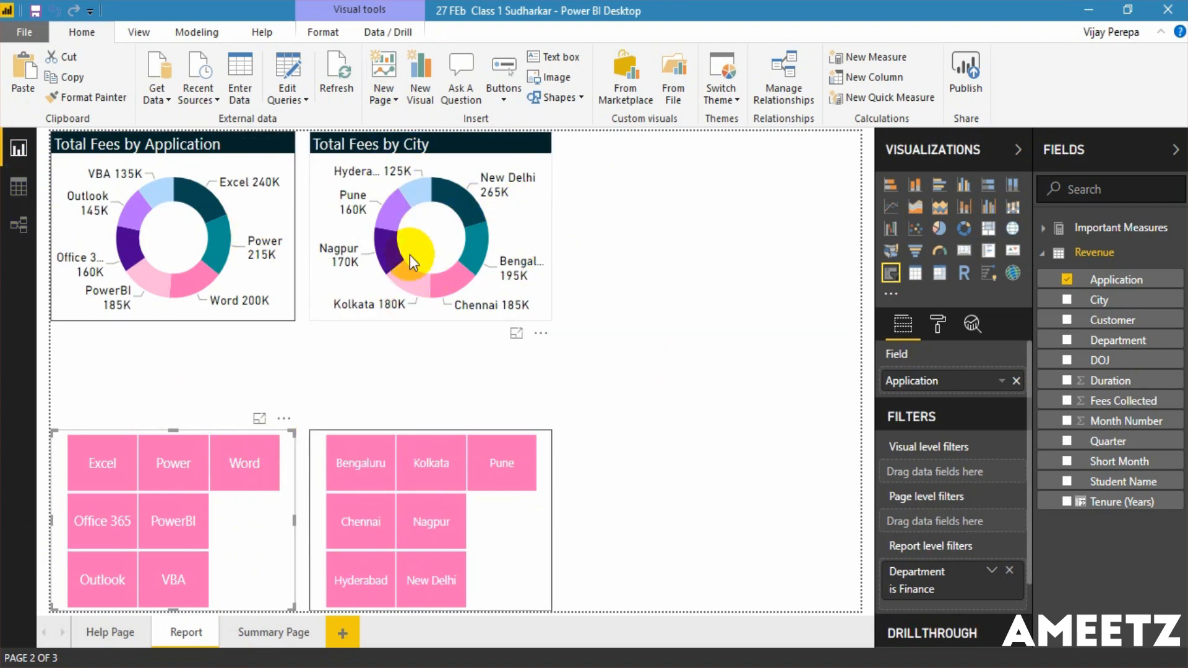
# Highlight the New Delhi slice in the Total Fees by City chart and clear the highlight
pyautogui.click(459, 194)
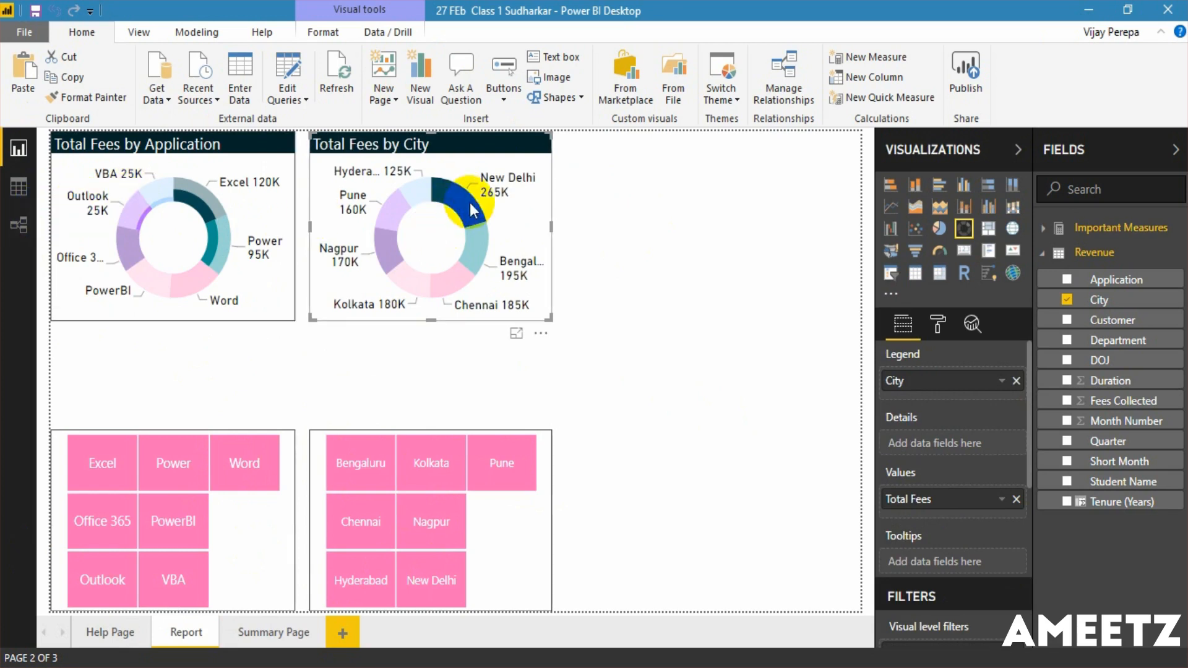
pyautogui.click(470, 203)
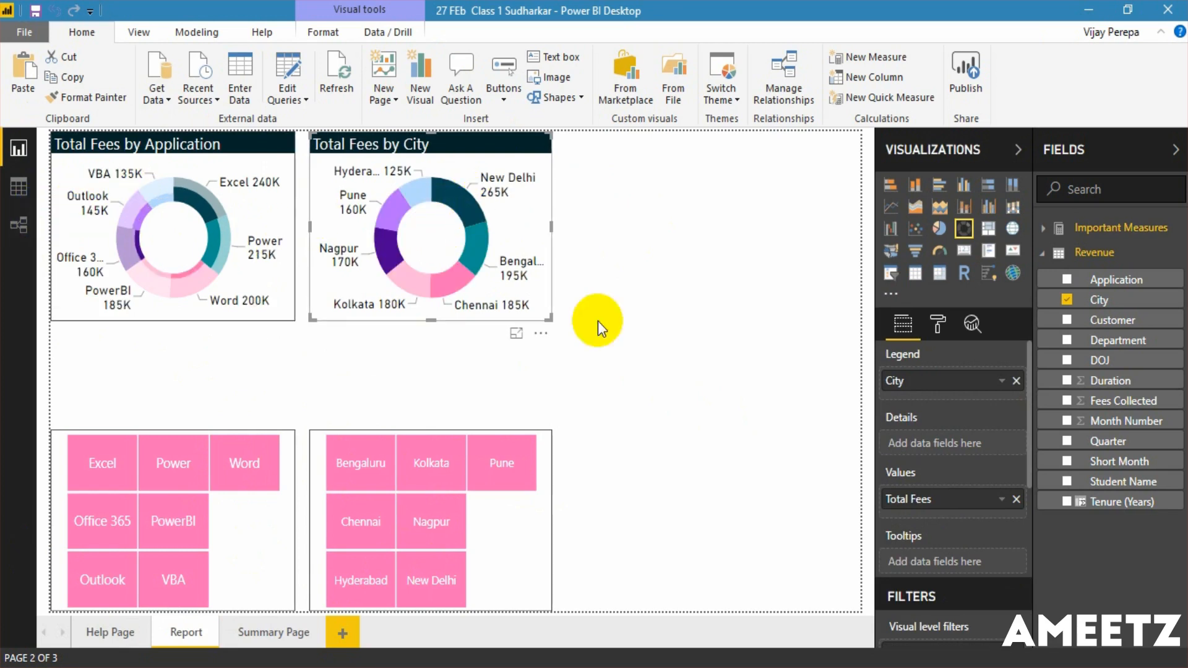
pyautogui.click(625, 372)
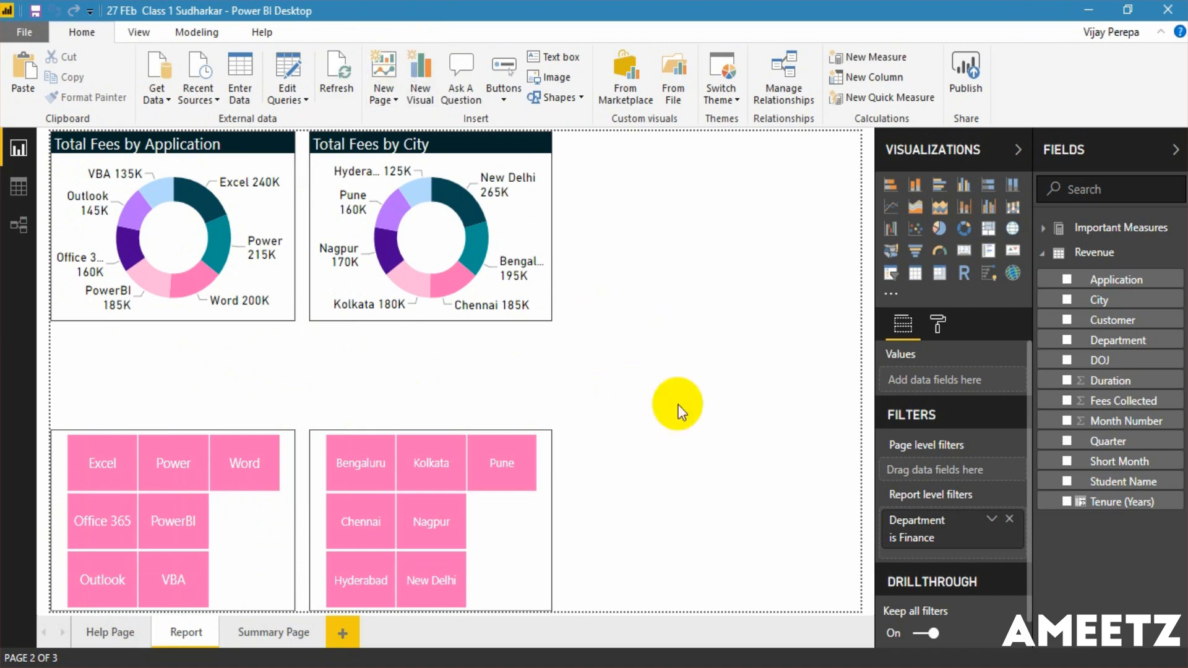
# Turn on Edit interactions with the City slicer selected
pyautogui.click(514, 560)
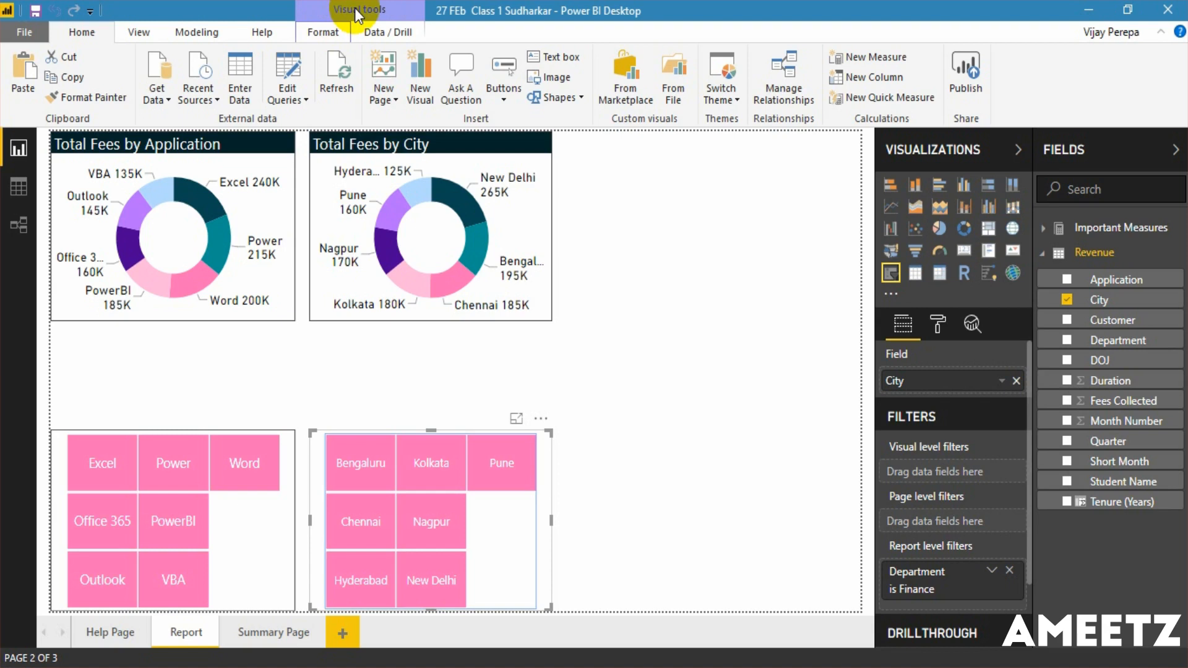
pyautogui.click(333, 34)
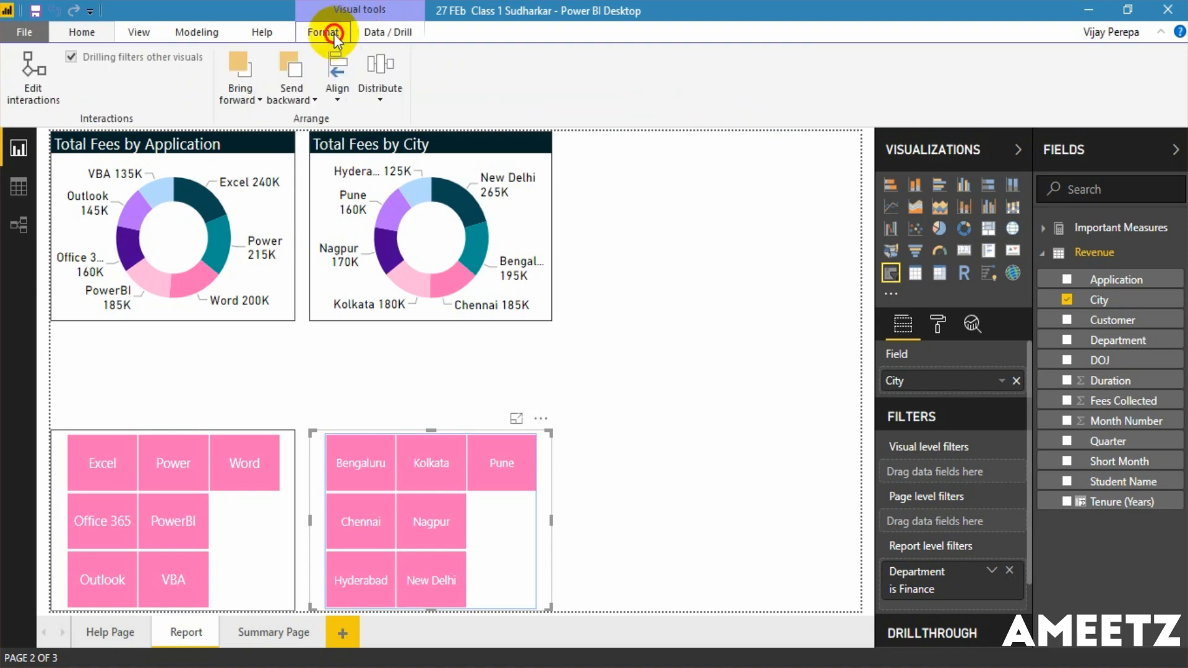
pyautogui.click(17, 76)
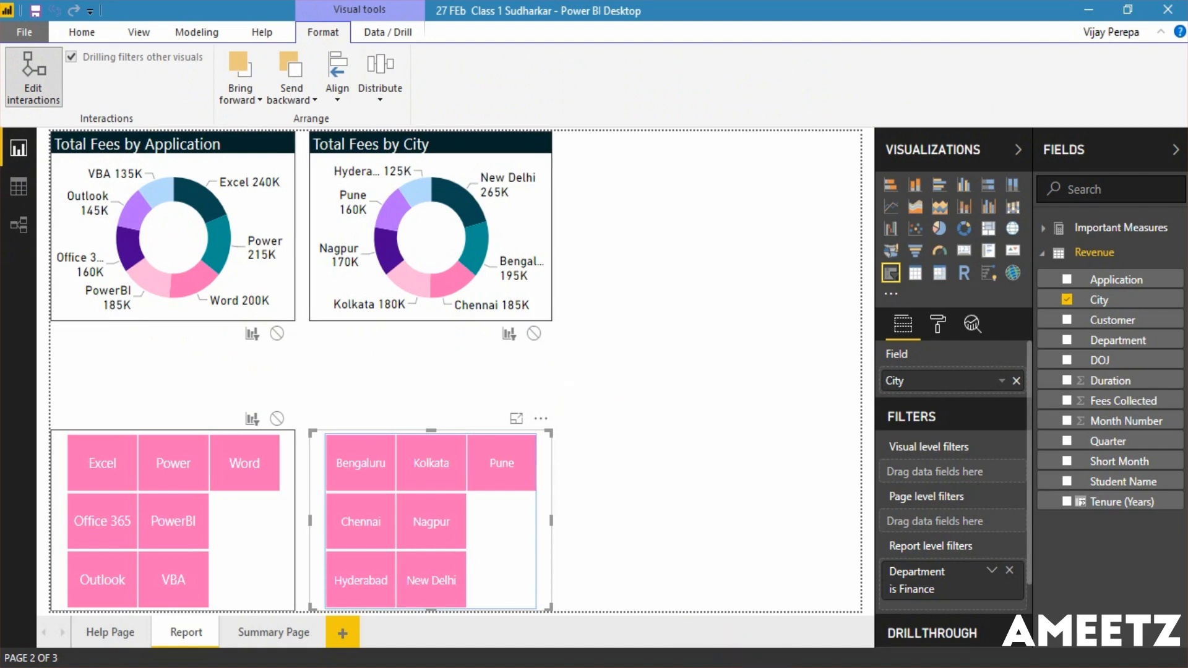
pyautogui.click(724, 306)
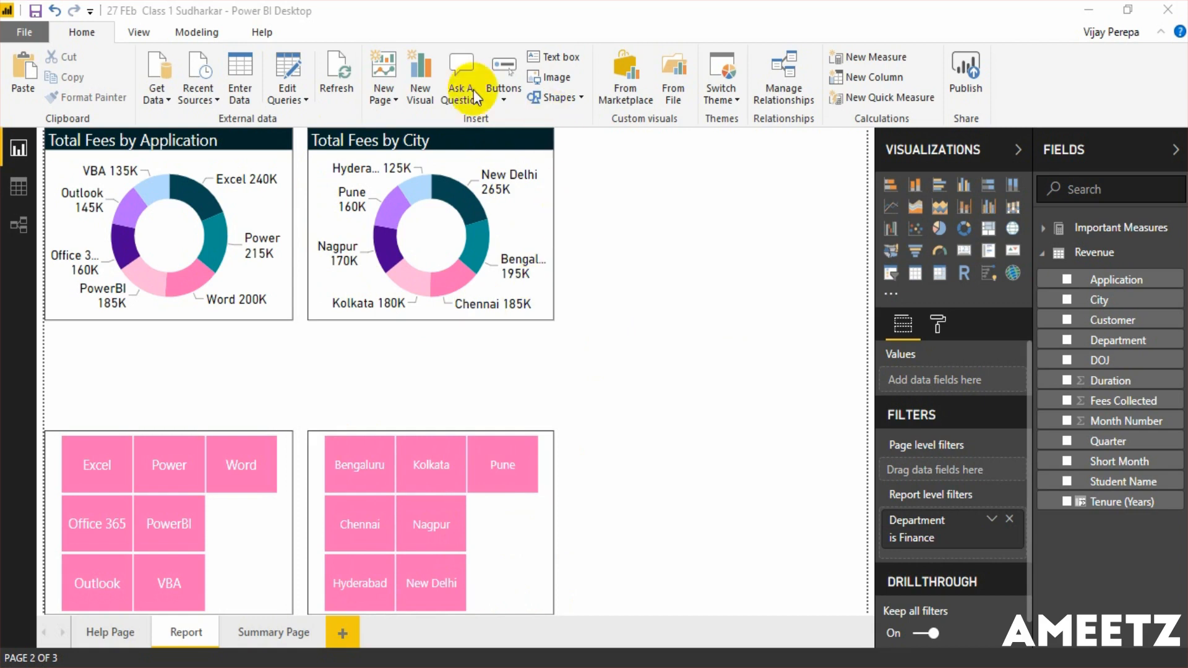
# Set the City slicer's interaction to None for the Total Fees by City chart and the Application slicer
pyautogui.click(511, 562)
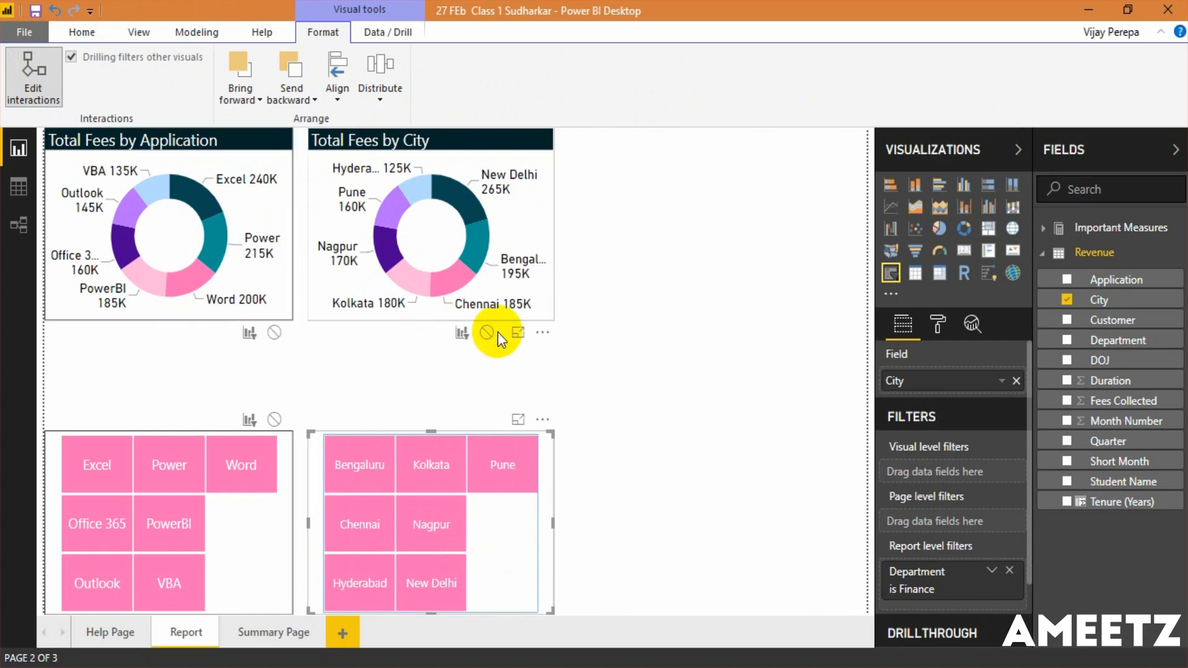
pyautogui.click(461, 334)
pyautogui.click(486, 334)
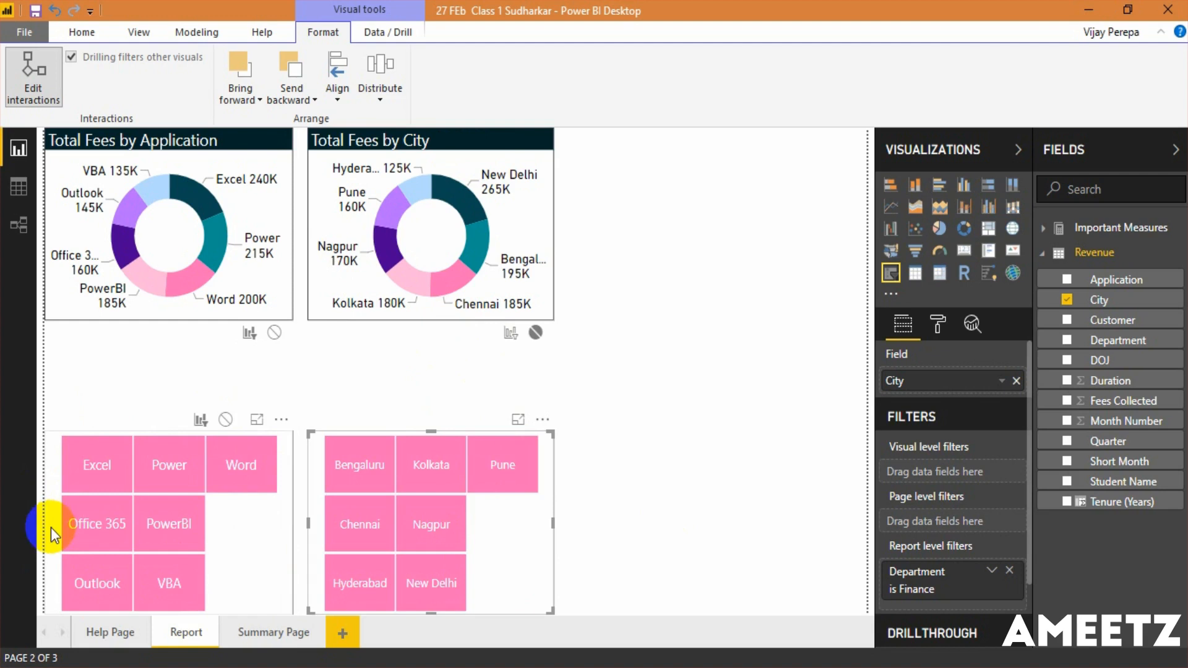
pyautogui.click(226, 420)
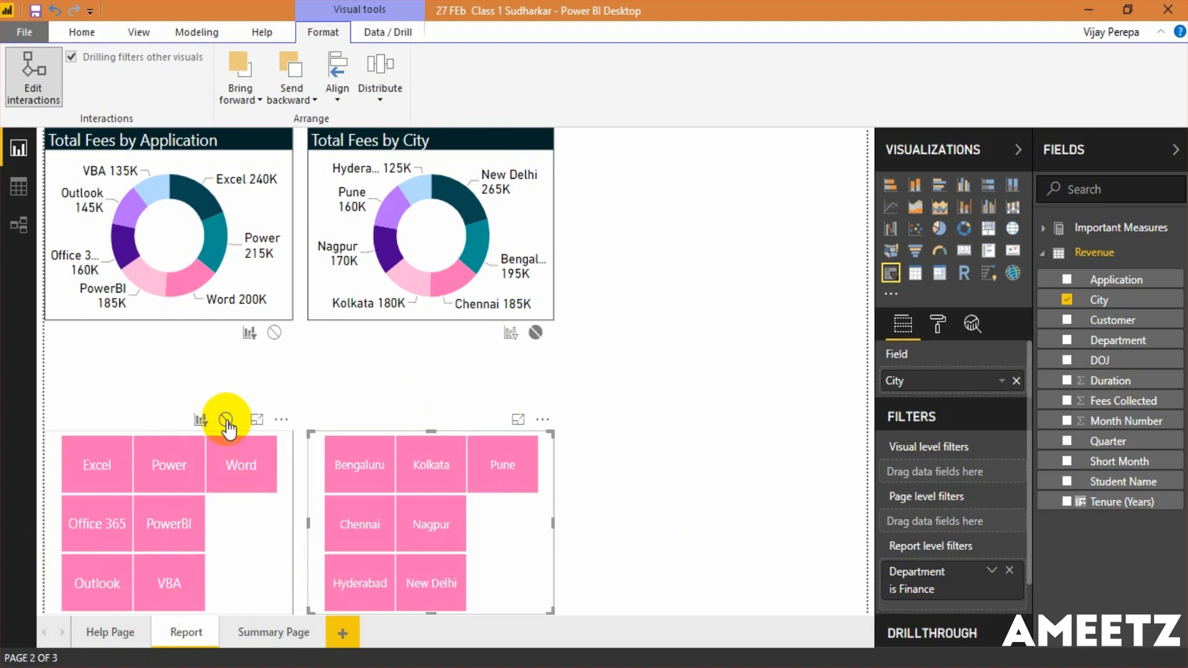
# Test the City slicer by filtering to Pune and Kolkata, and clear the city selection
pyautogui.click(597, 465)
pyautogui.click(517, 482)
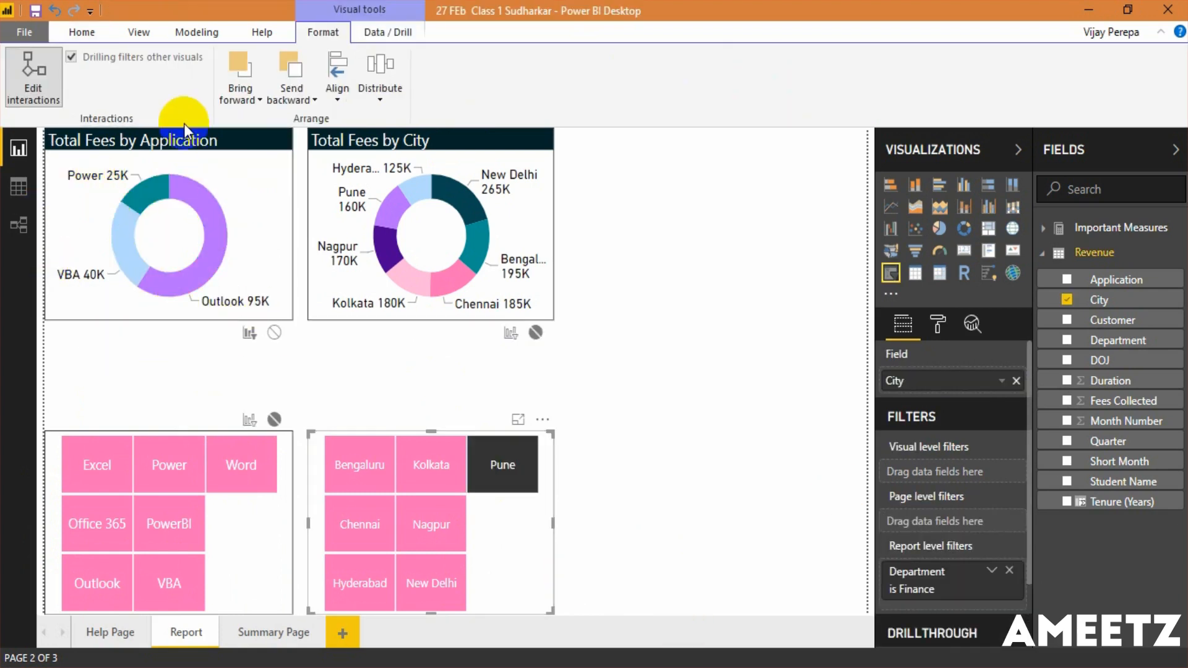
pyautogui.click(437, 466)
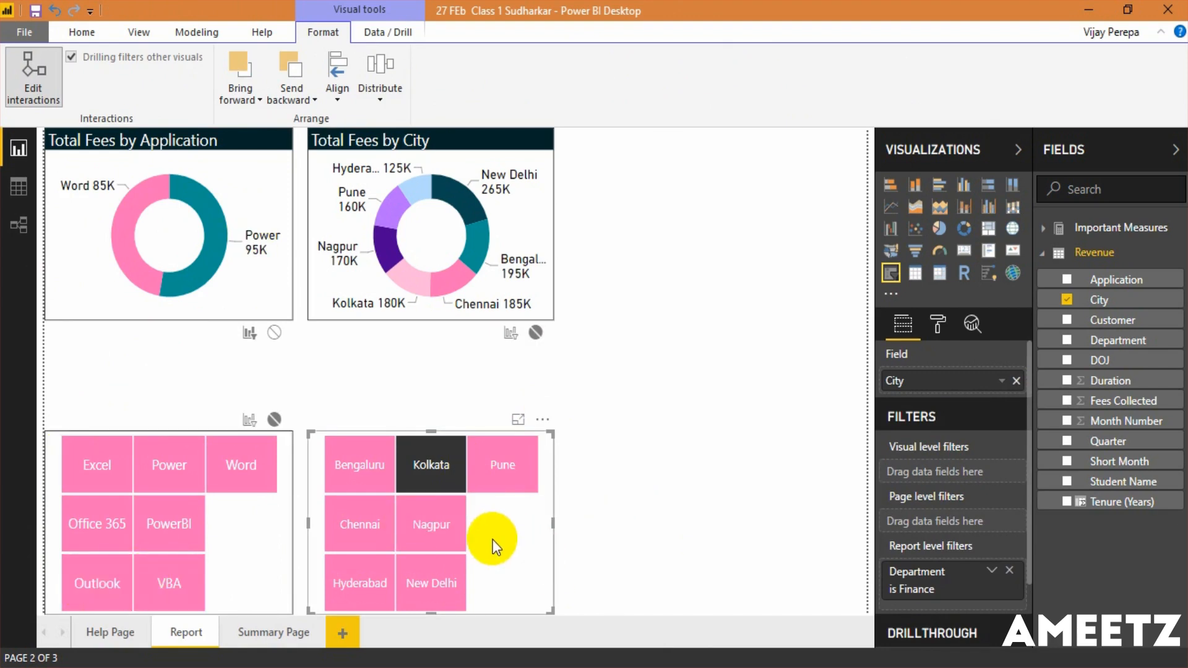
pyautogui.click(259, 551)
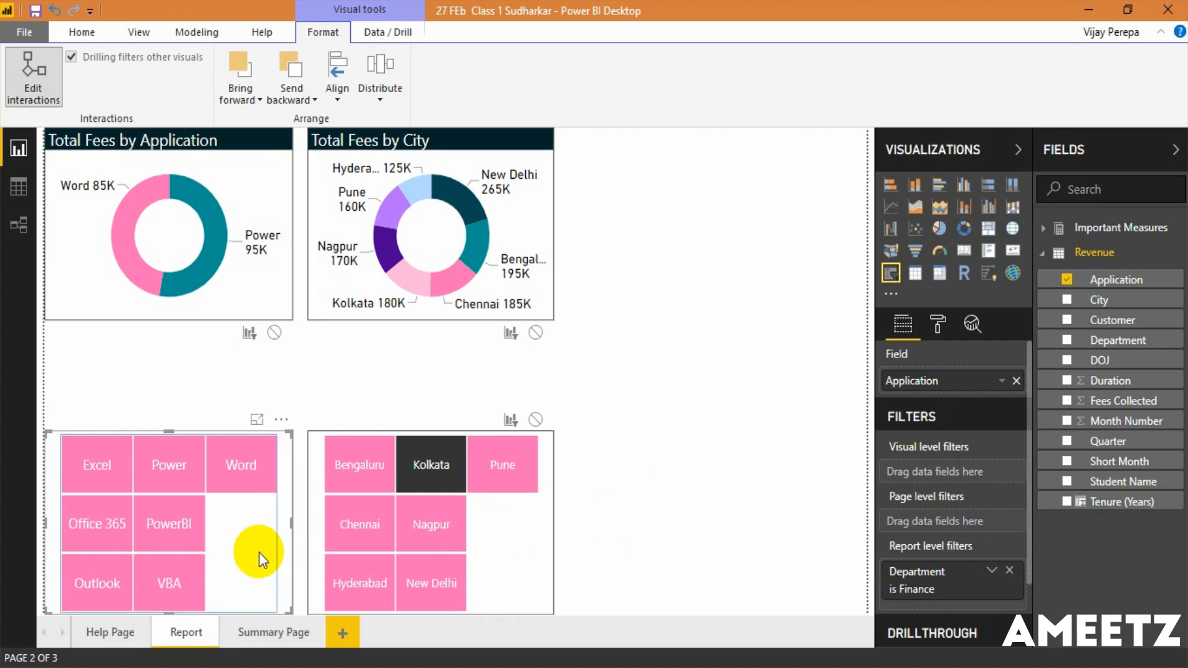
pyautogui.click(455, 464)
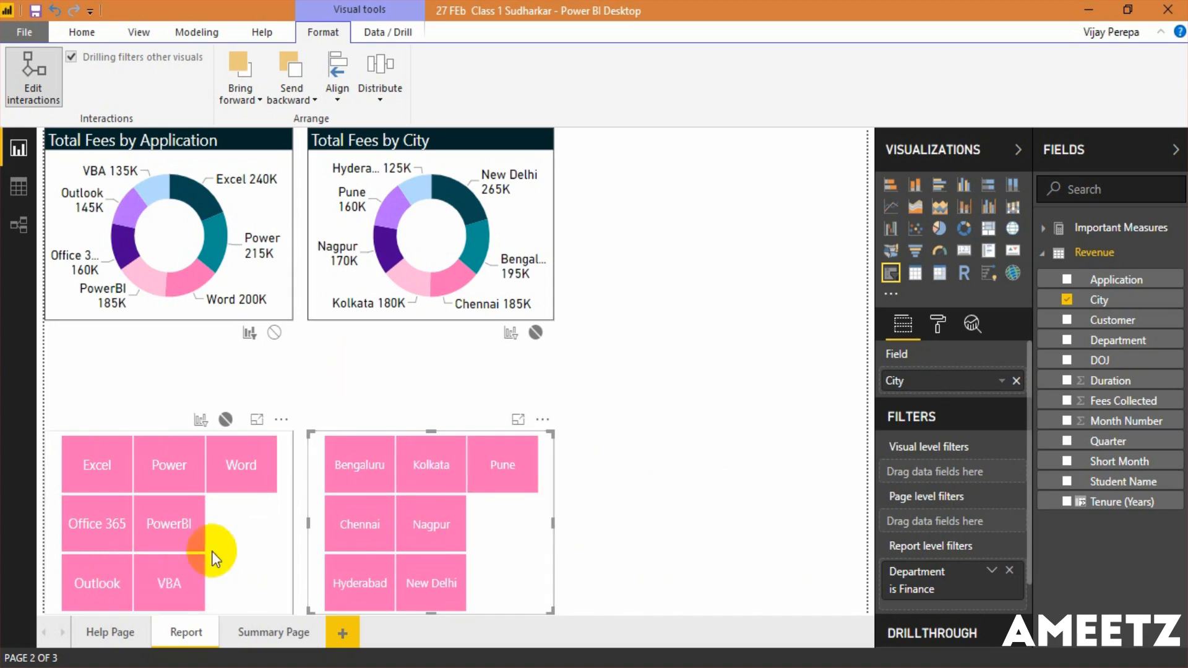
# Set the Application slicer's interaction to None for the Total Fees by Application chart and the City slicer, and turn off Edit interactions
pyautogui.click(227, 537)
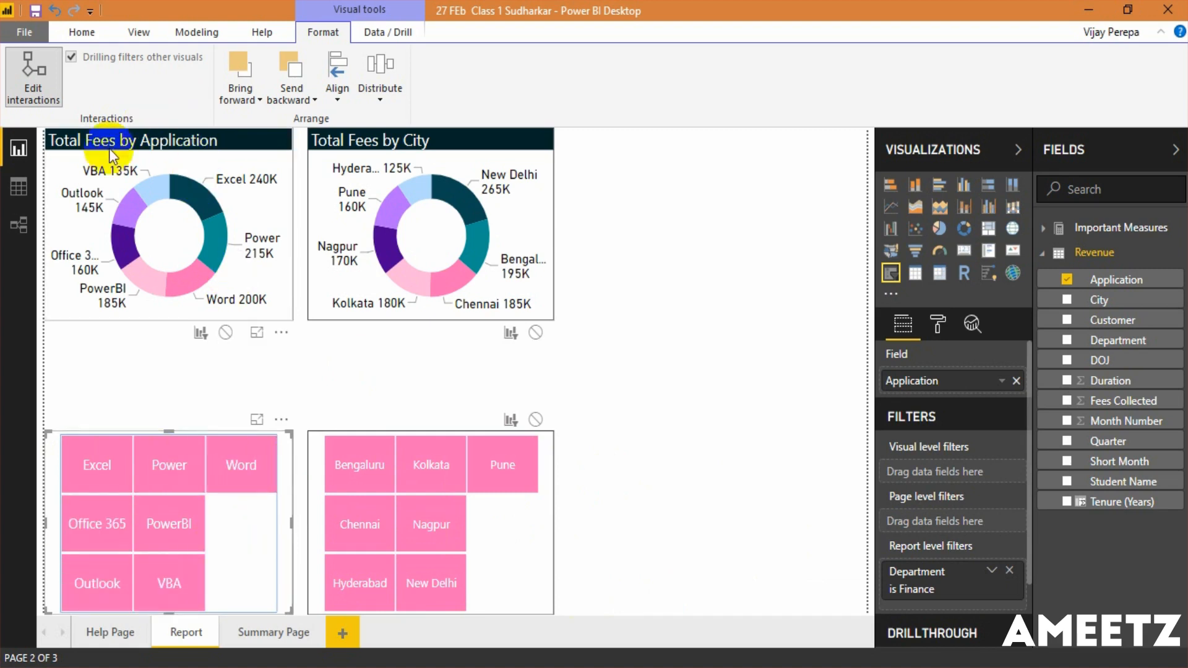
pyautogui.click(226, 334)
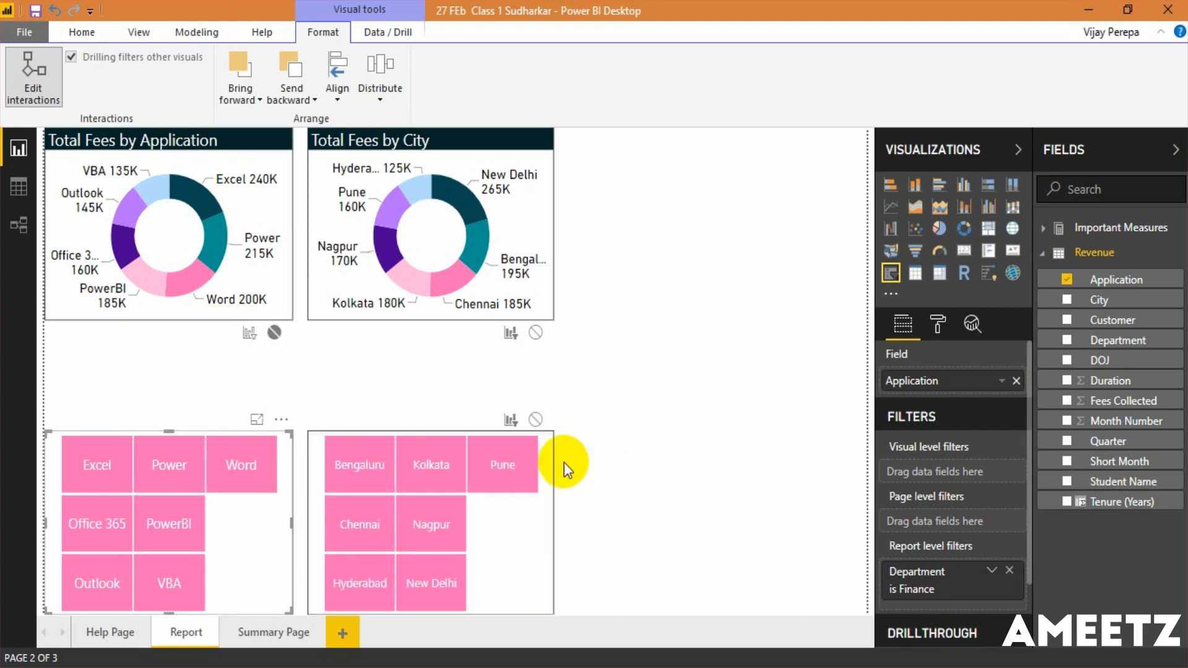
pyautogui.click(487, 421)
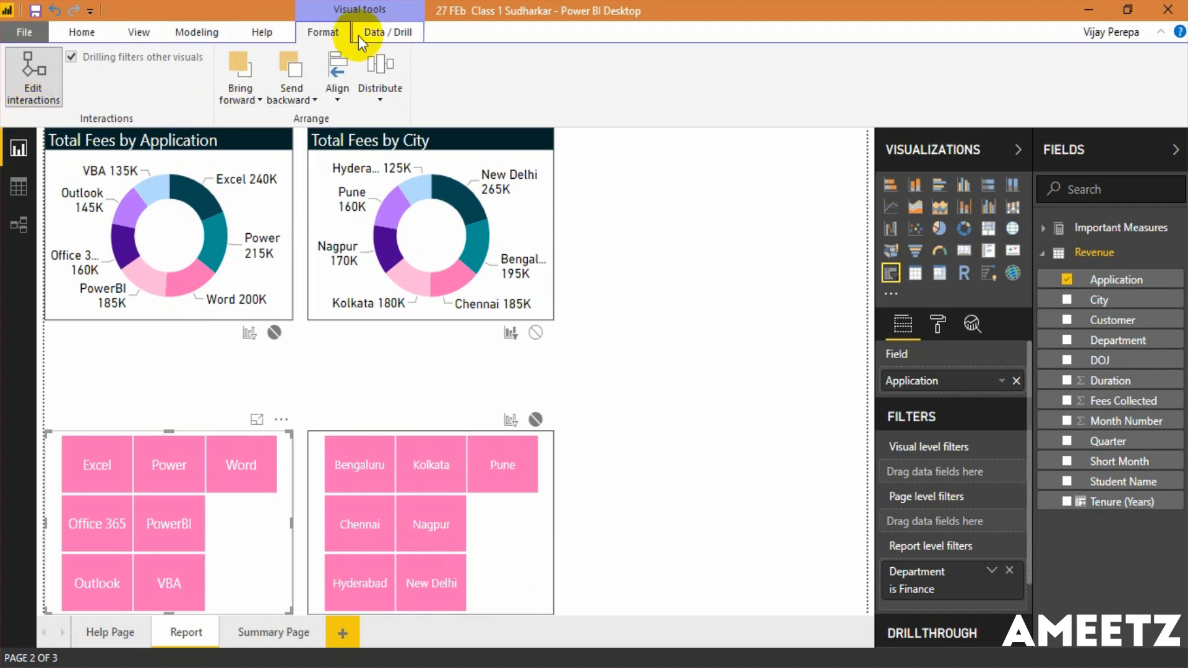
pyautogui.click(39, 100)
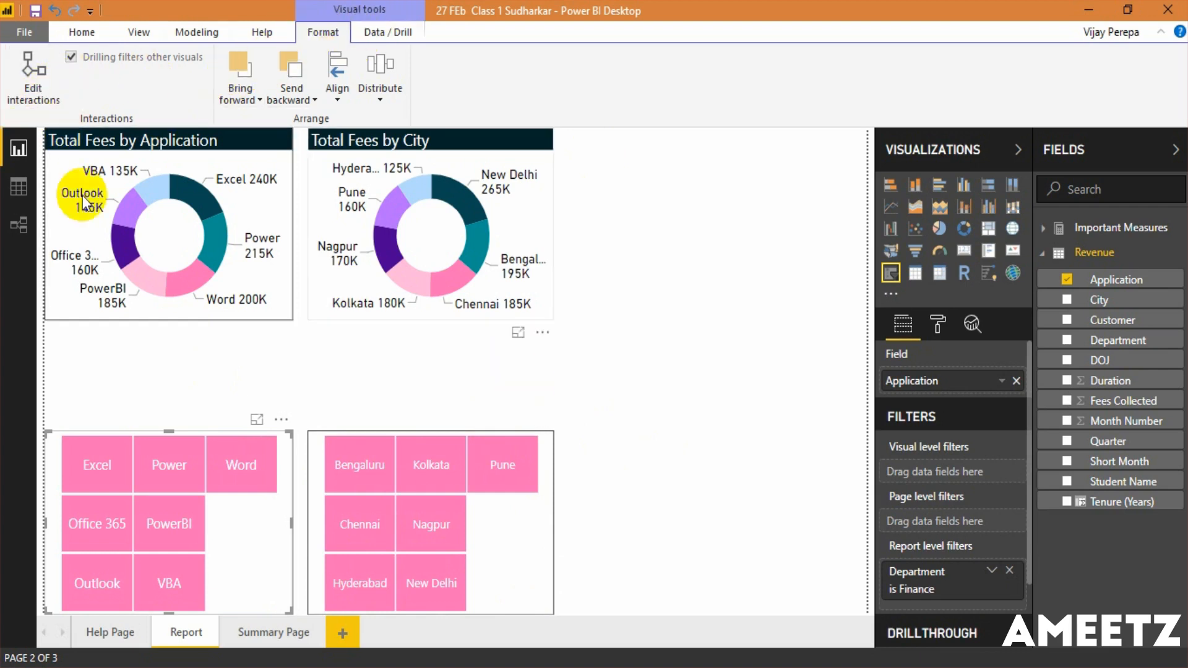
pyautogui.click(397, 352)
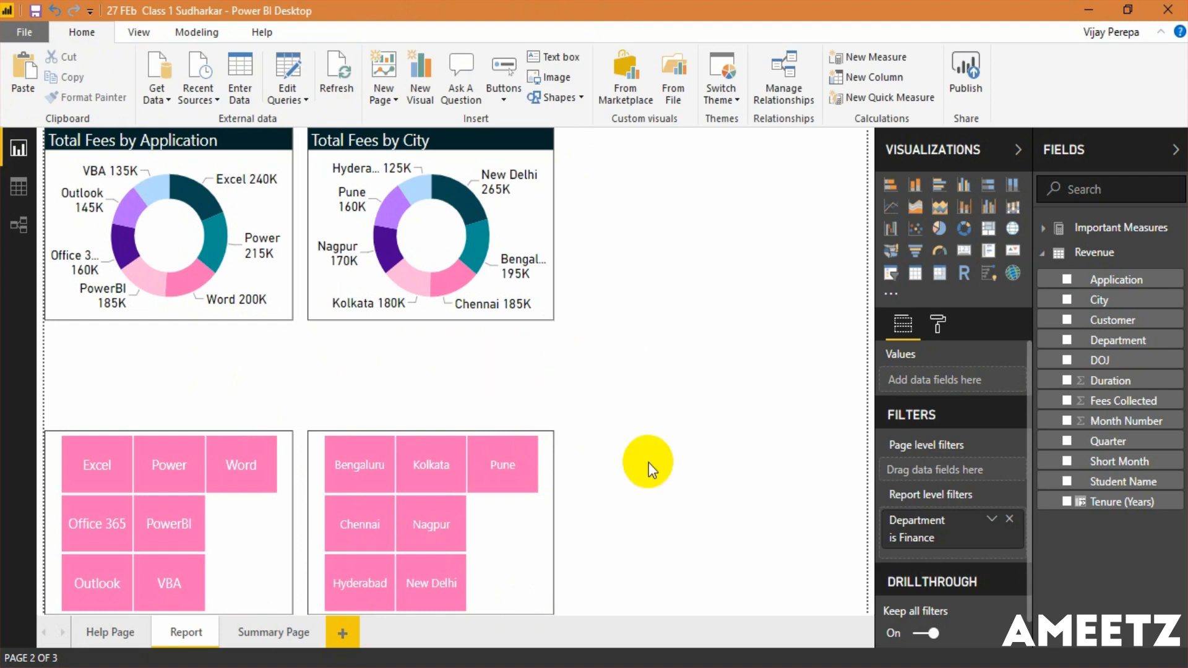
# Check the edited interactions by filtering to Pune, clearing it, and filtering by the Word application
pyautogui.click(509, 478)
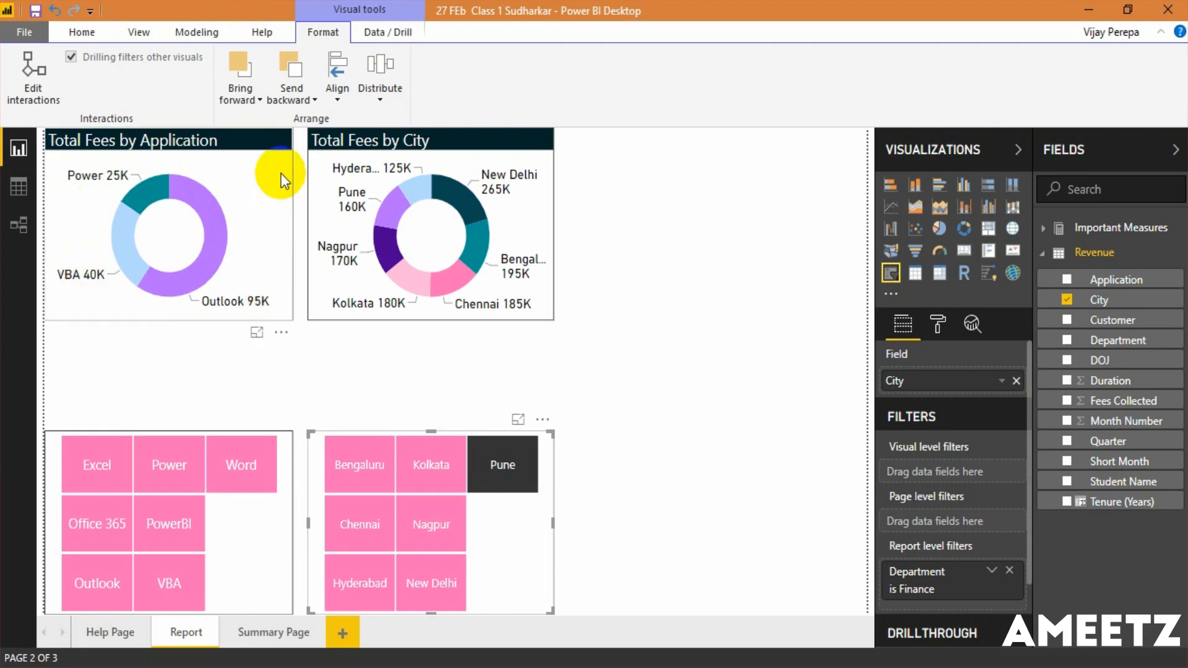
pyautogui.click(526, 470)
pyautogui.click(247, 471)
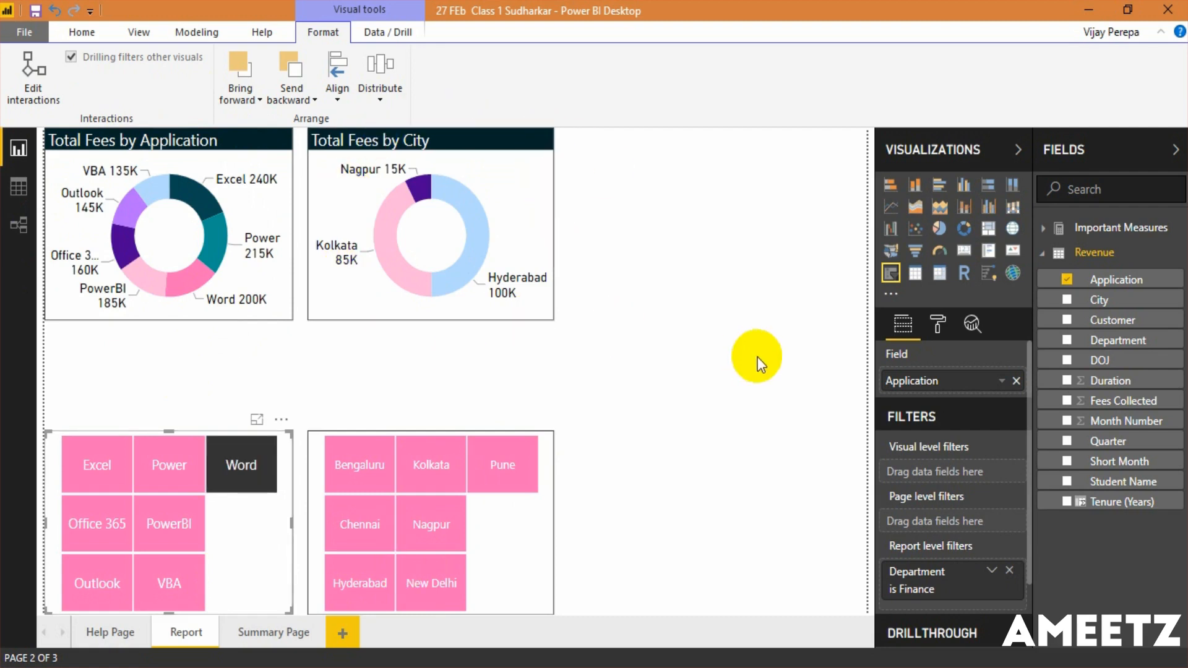
pyautogui.click(741, 370)
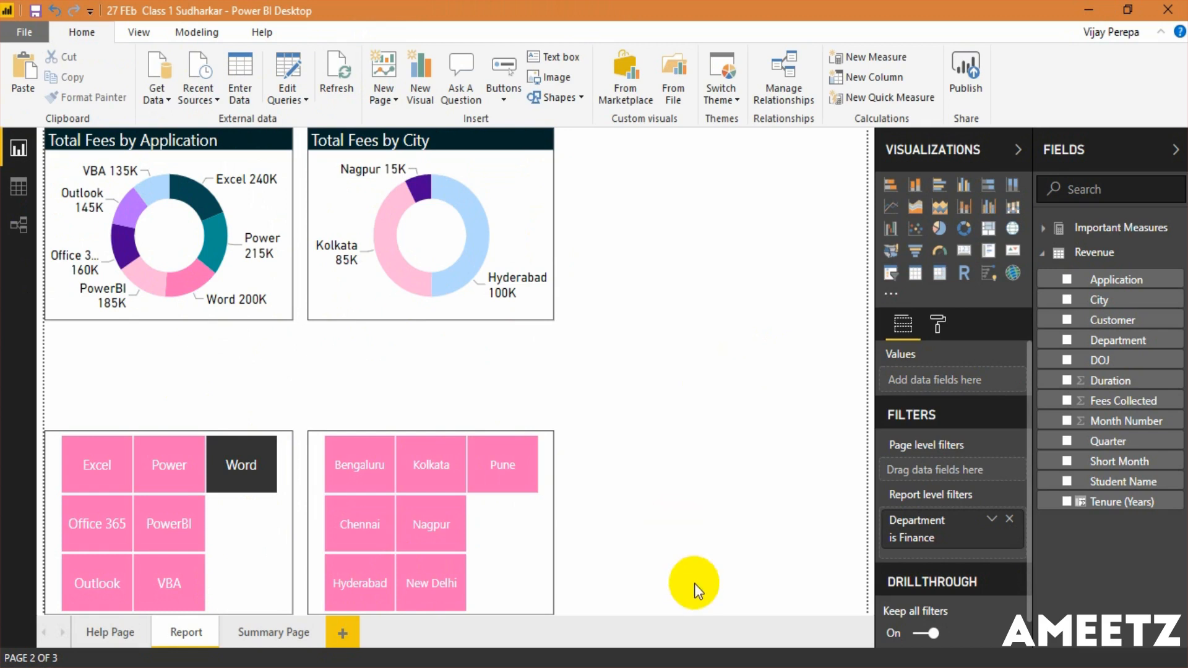
# Review the City slicer's interaction settings on the other visuals and leave interaction editing
pyautogui.click(528, 570)
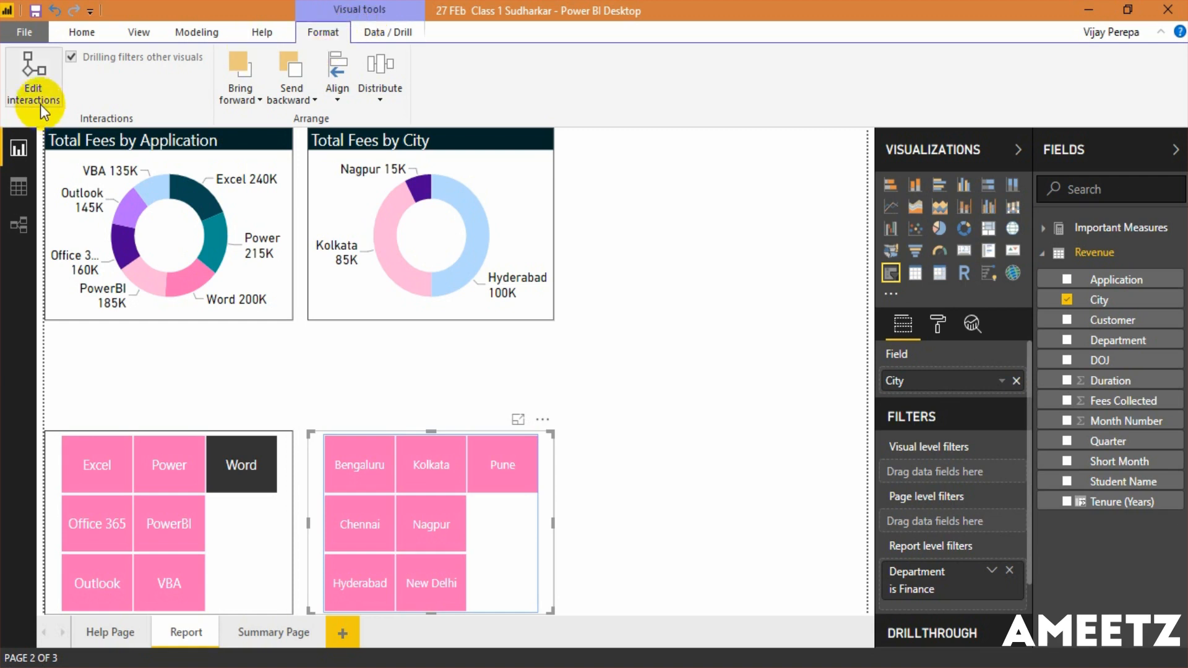
pyautogui.click(33, 90)
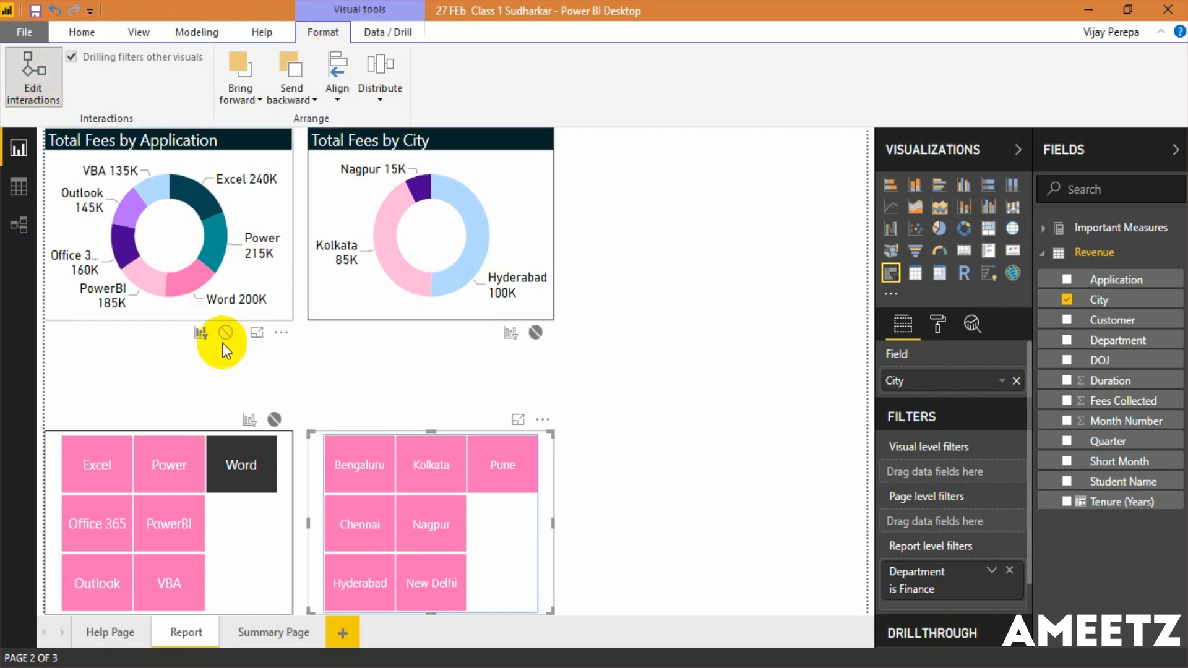
pyautogui.click(32, 75)
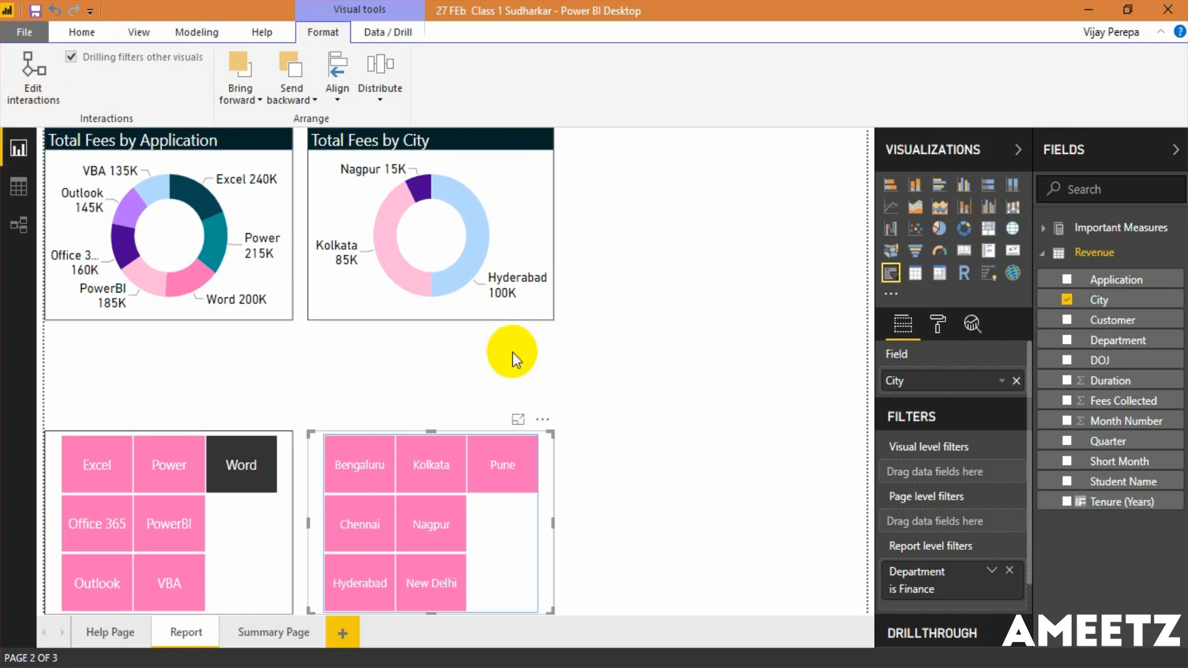